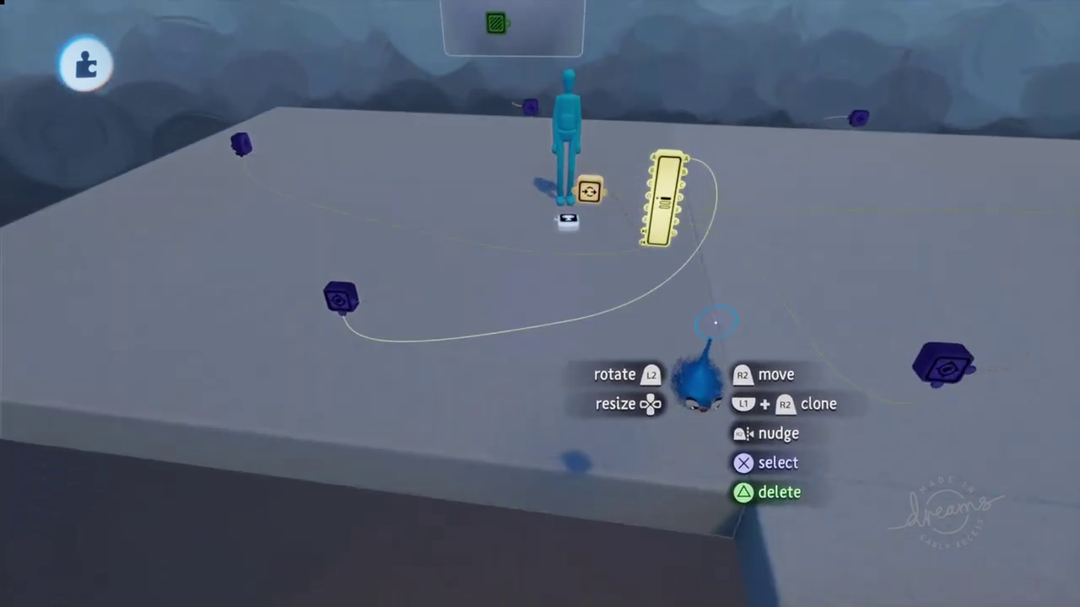
# Step: Move a Path tag onto the front platform and run the scene so the puppet follows the path
pyautogui.press('space')
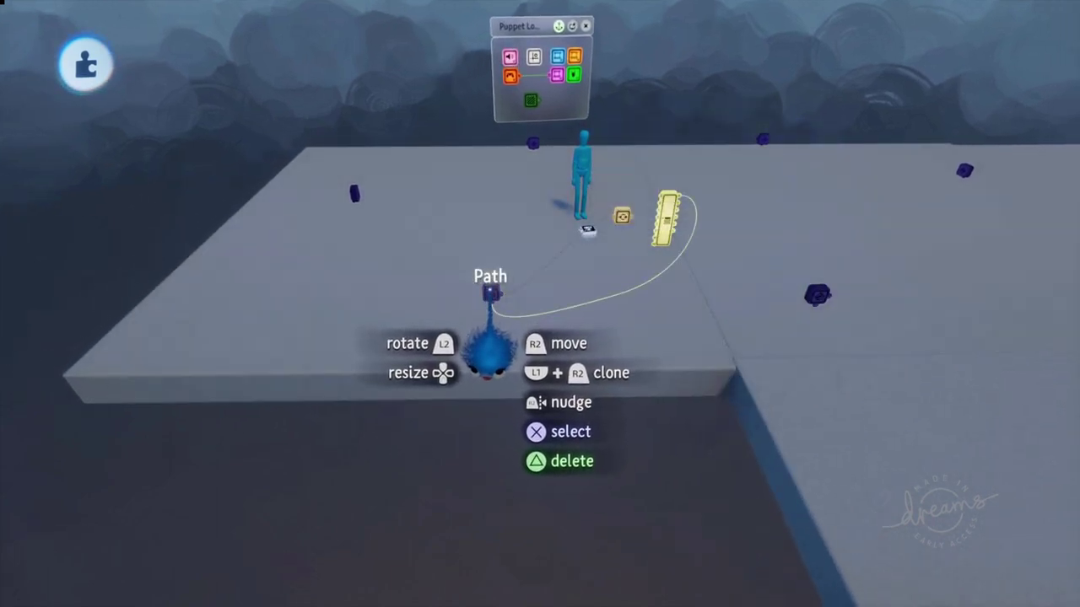
pyautogui.moveTo(580, 293); pyautogui.dragTo(809, 273)
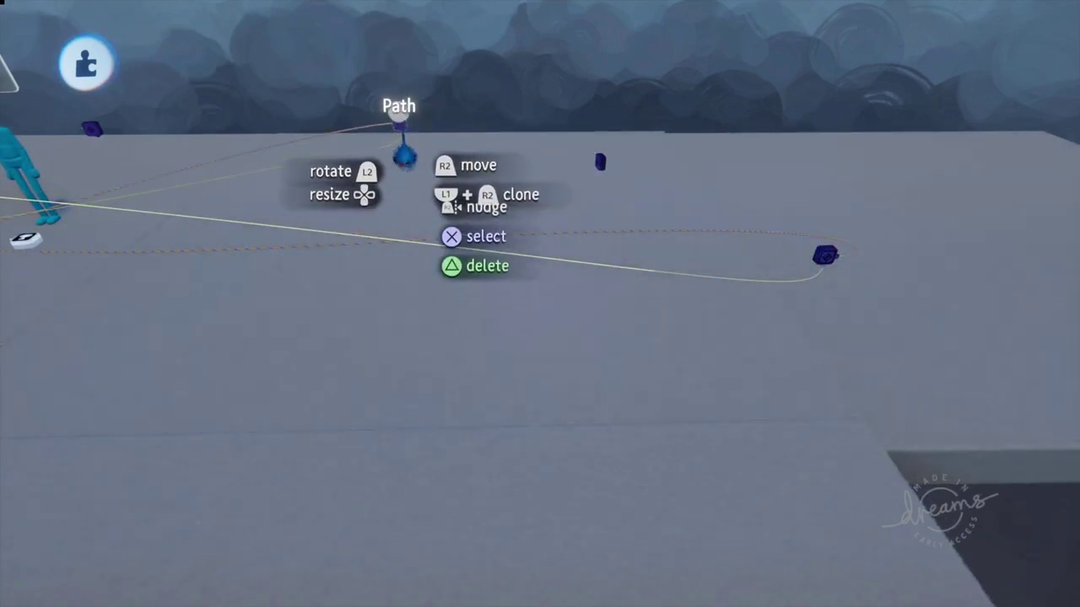
pyautogui.moveTo(403, 155)
pyautogui.mouseDown()
pyautogui.moveTo(422, 205)
pyautogui.moveTo(503, 321)
pyautogui.moveTo(593, 519)
pyautogui.mouseUp()
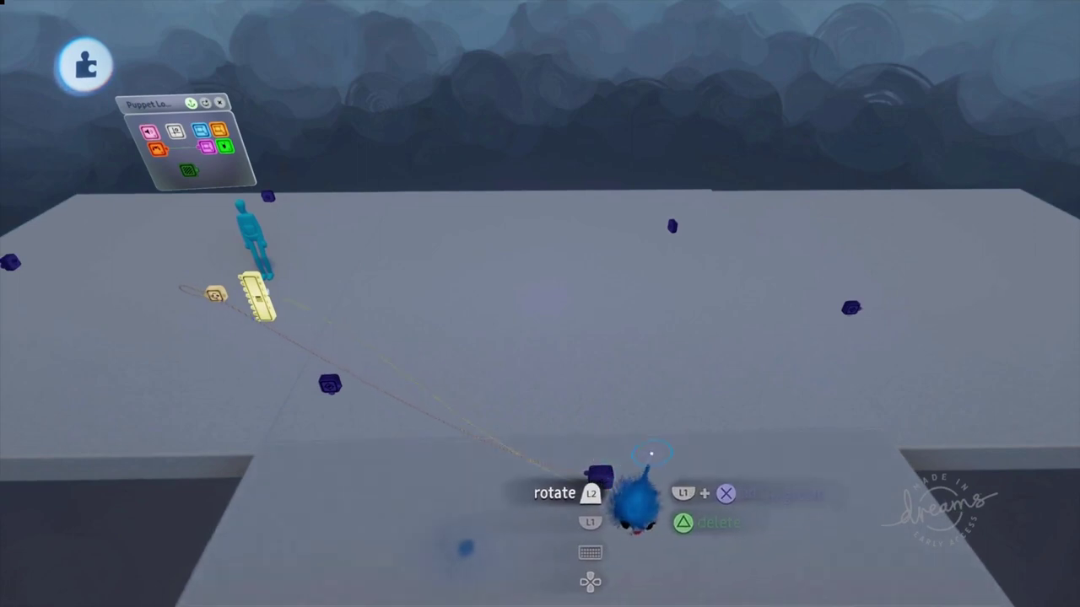
pyautogui.press('space')
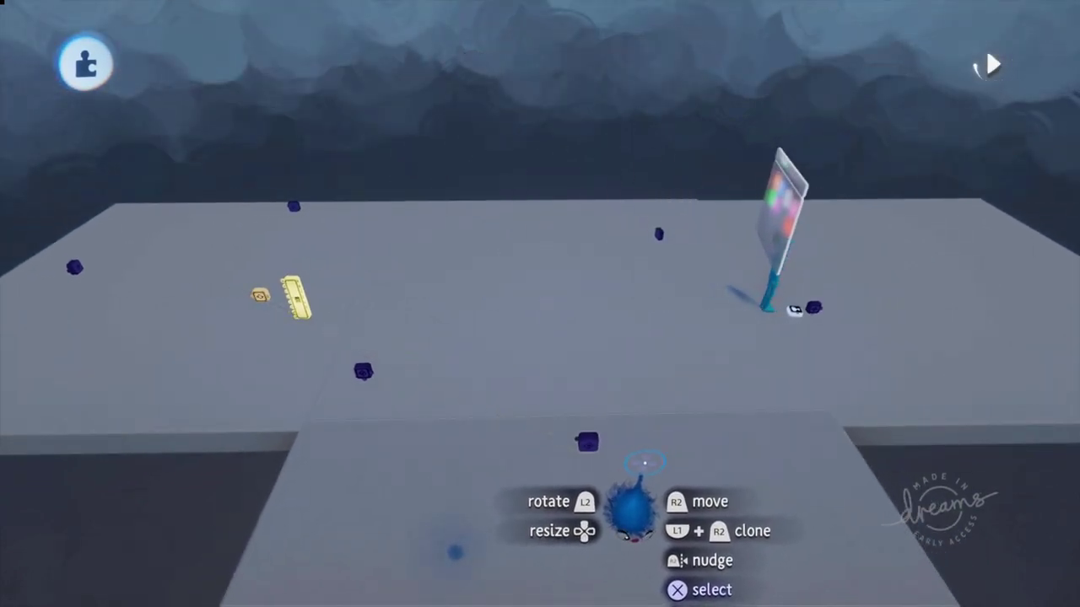
# Step: Reposition the Path tag near the walking puppet above the front platform while the scene runs
pyautogui.moveTo(742, 405); pyautogui.dragTo(597, 211, button='middle')
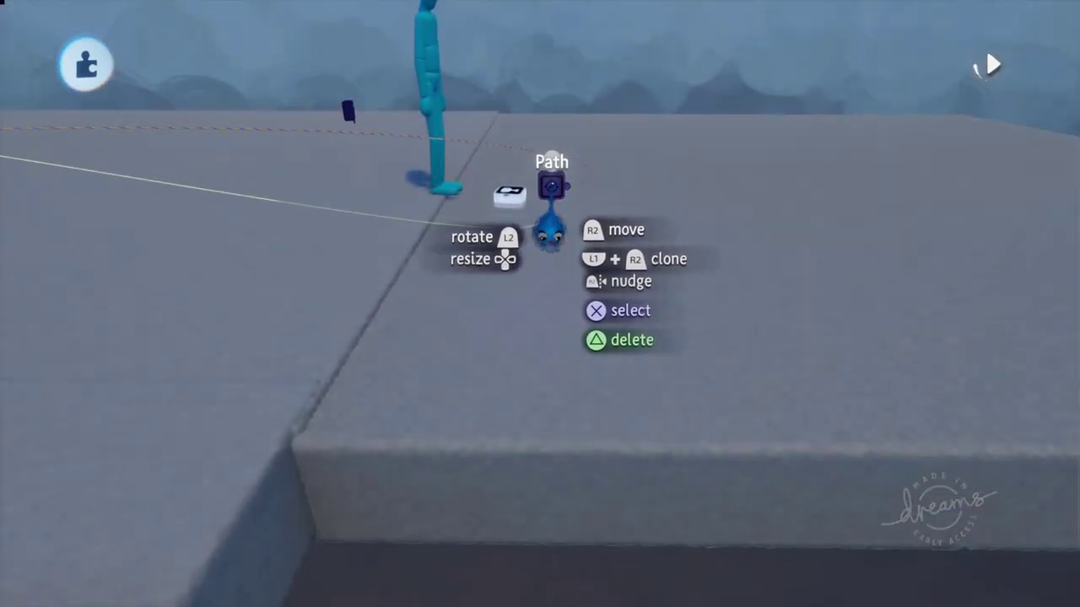
pyautogui.moveTo(552, 187); pyautogui.dragTo(549, 129)
pyautogui.moveTo(549, 128); pyautogui.dragTo(621, 315, button='middle')
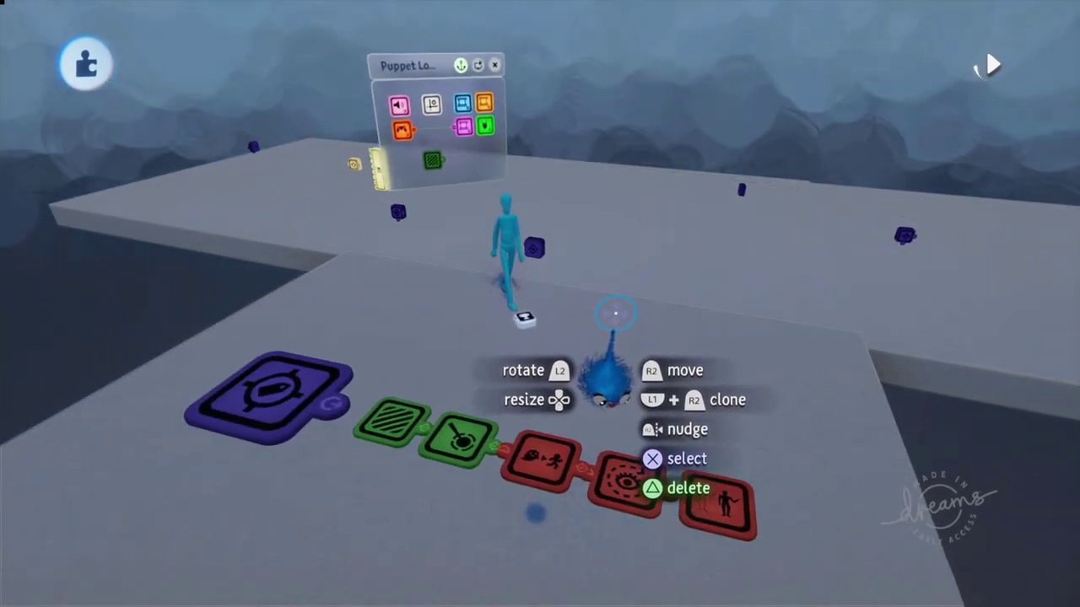
pyautogui.moveTo(535, 250); pyautogui.dragTo(531, 261)
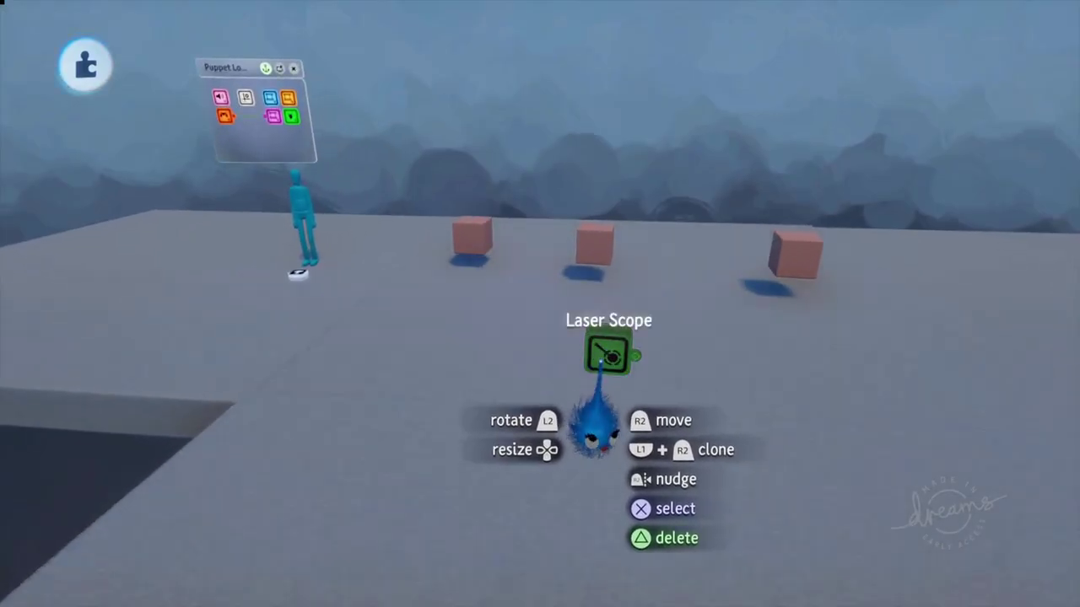
# Step: Position the Laser Scope in front of the three cubes and select it to inspect its beam
pyautogui.moveTo(601, 364); pyautogui.dragTo(616, 276)
pyautogui.moveTo(601, 318); pyautogui.dragTo(567, 341)
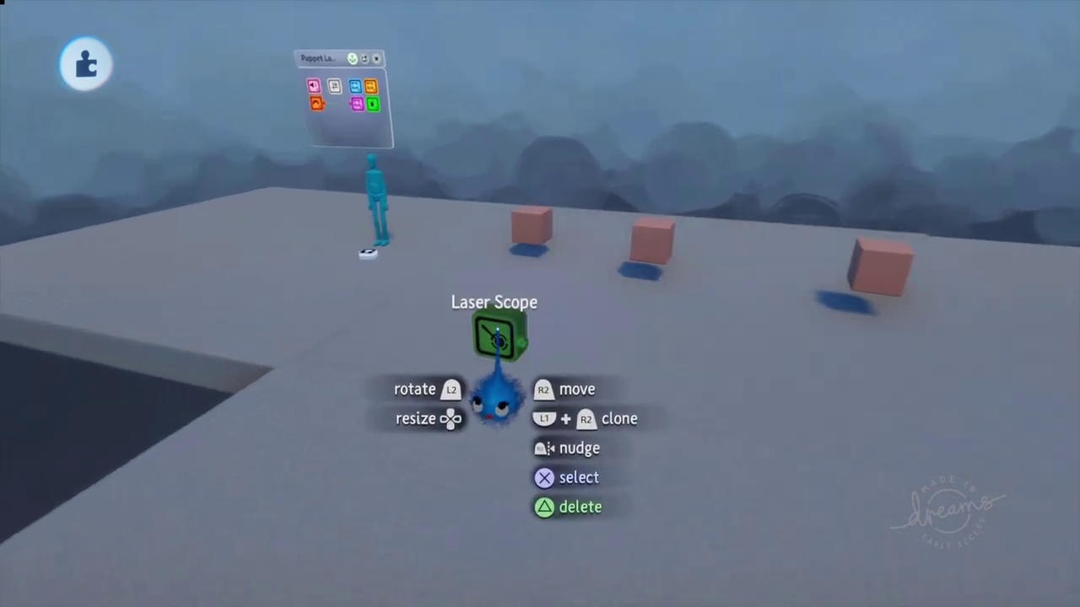
pyautogui.click(504, 335)
pyautogui.moveTo(523, 319); pyautogui.dragTo(506, 240, button='middle')
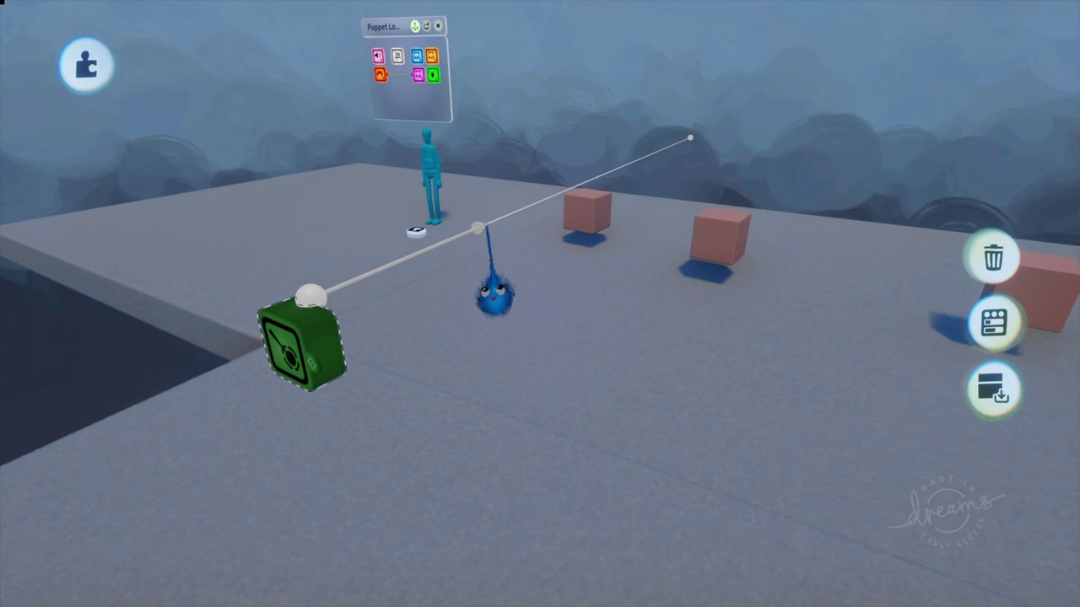
pyautogui.moveTo(487, 244); pyautogui.dragTo(463, 223, button='middle')
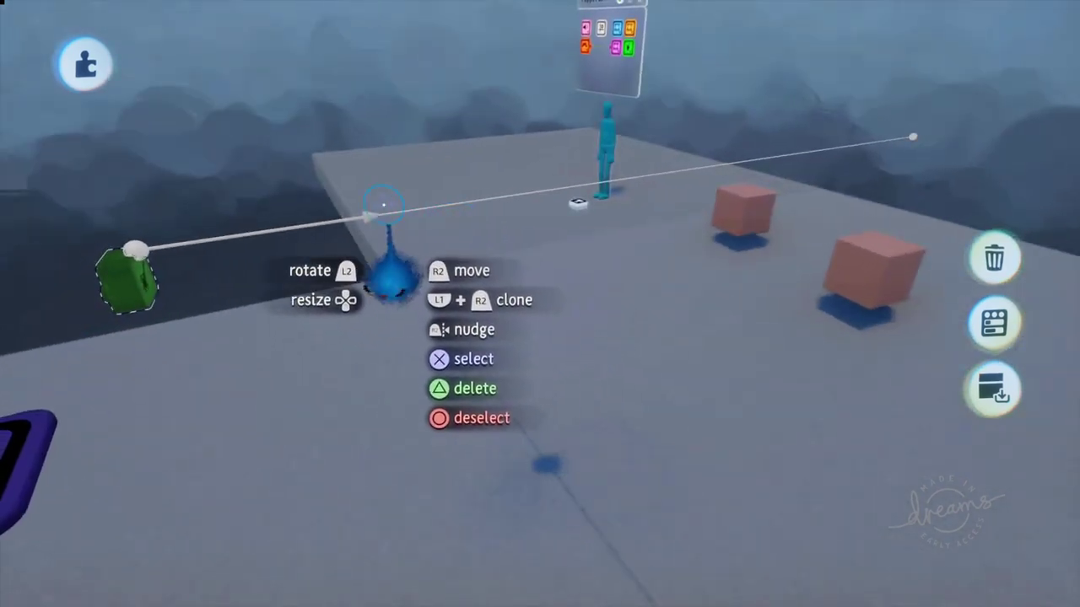
# Step: Adjust the Laser Scope's beam to about 0.7 m with a falloff of about 5.9 m, and reposition the scope facing the cubes
pyautogui.moveTo(376, 216); pyautogui.dragTo(391, 215)
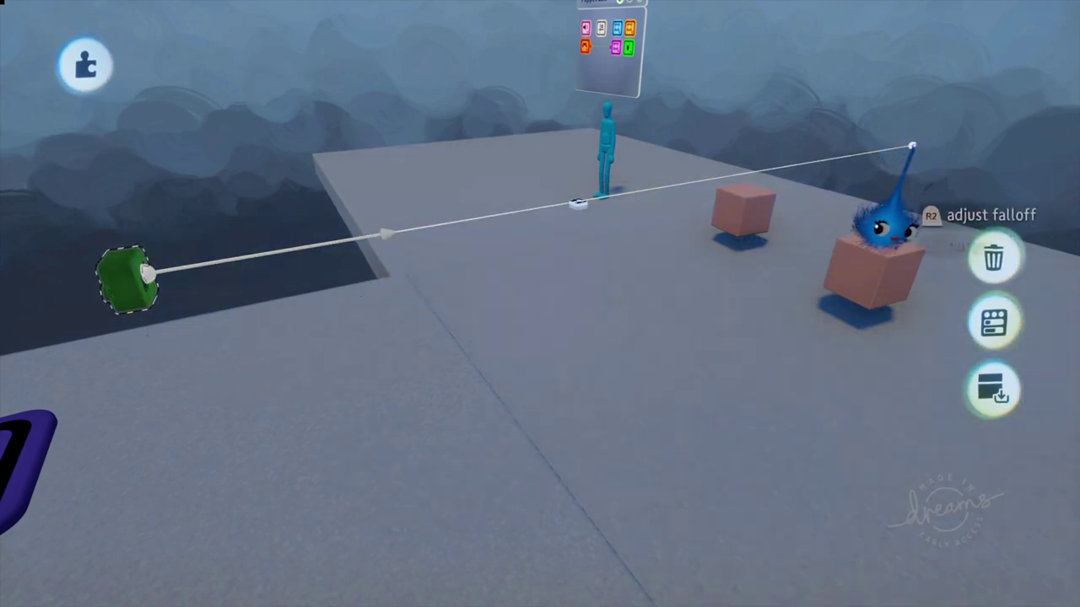
pyautogui.moveTo(910, 174); pyautogui.dragTo(877, 170)
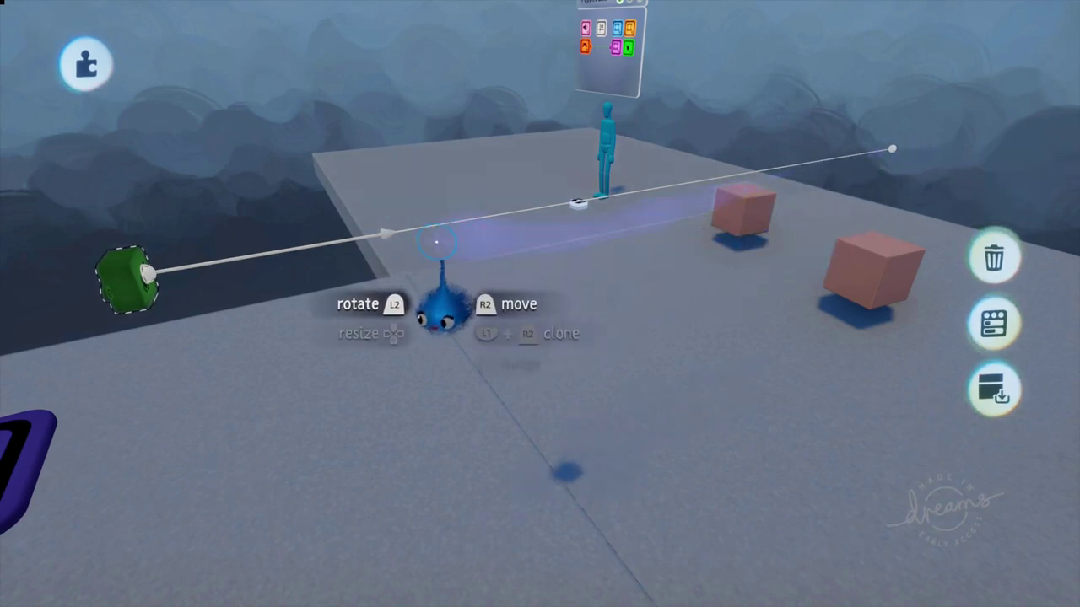
pyautogui.moveTo(387, 277); pyautogui.dragTo(395, 253)
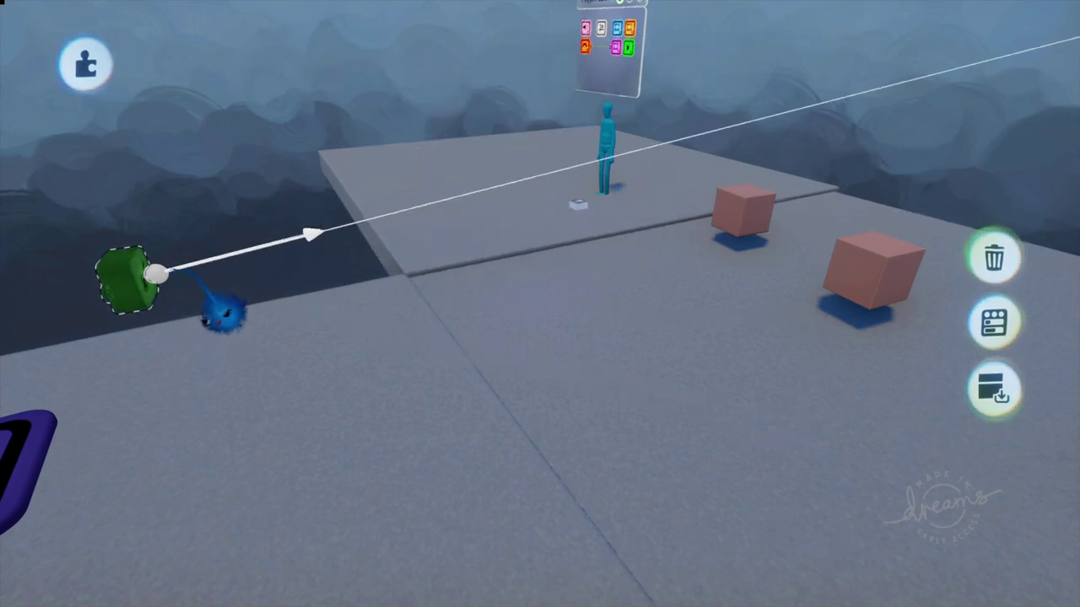
pyautogui.moveTo(257, 260); pyautogui.dragTo(691, 299, button='middle')
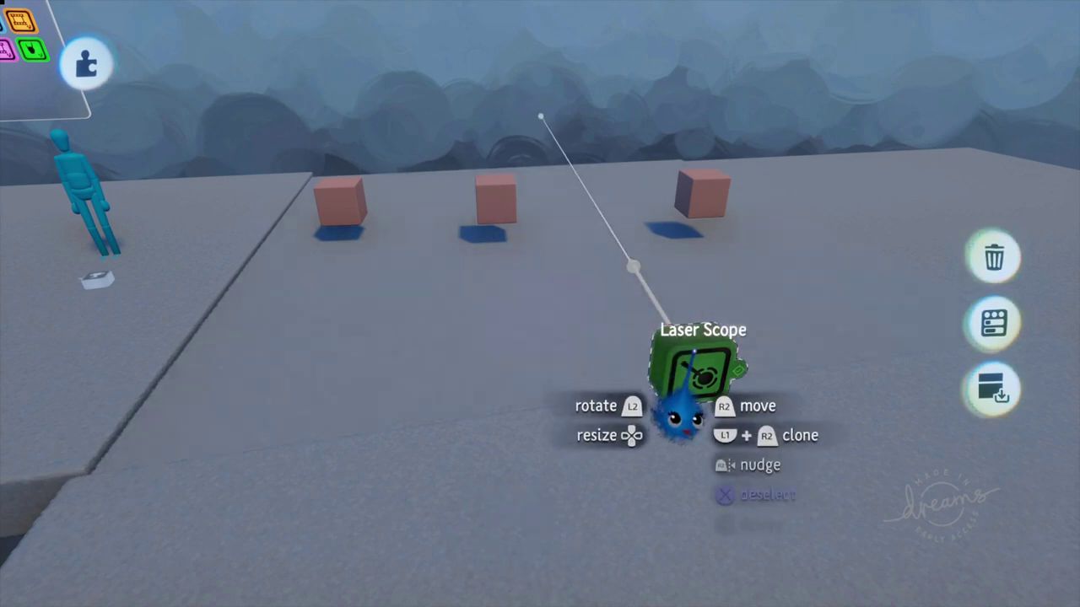
pyautogui.moveTo(694, 353)
pyautogui.mouseDown()
pyautogui.moveTo(714, 317)
pyautogui.moveTo(738, 316)
pyautogui.moveTo(726, 353)
pyautogui.moveTo(695, 367)
pyautogui.mouseUp()
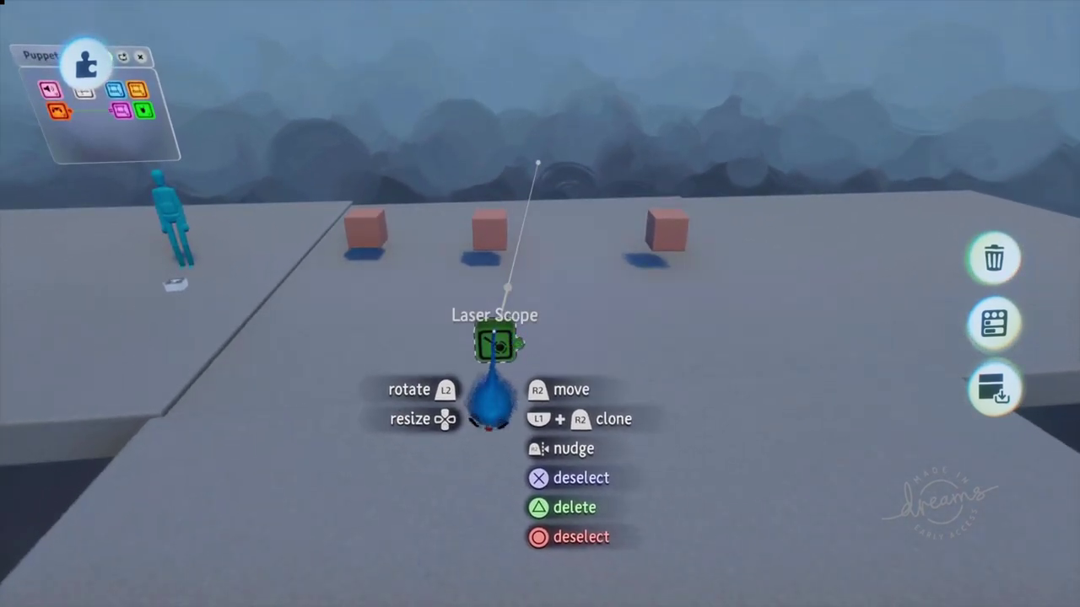
# Step: Set the Laser Scope to look for the tag "Laser"
pyautogui.click(497, 342)
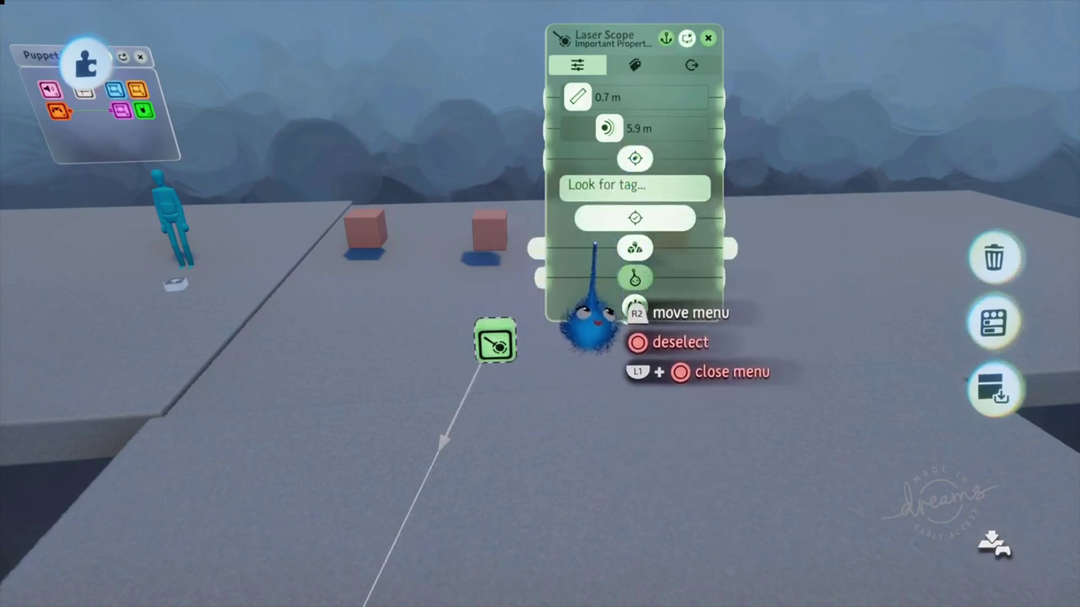
pyautogui.click(576, 193)
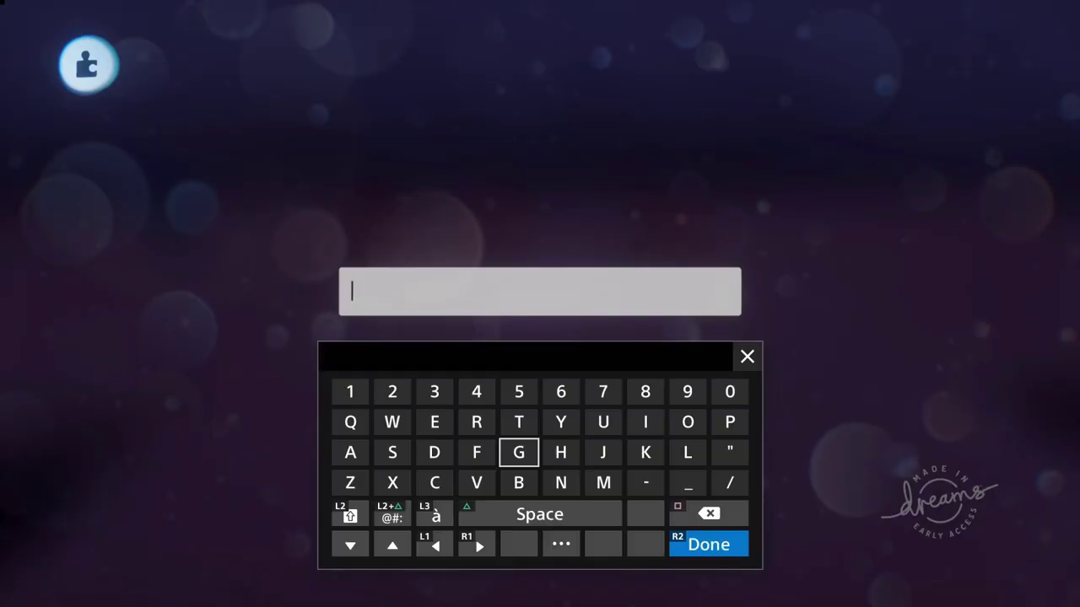
pyautogui.write('Laser')
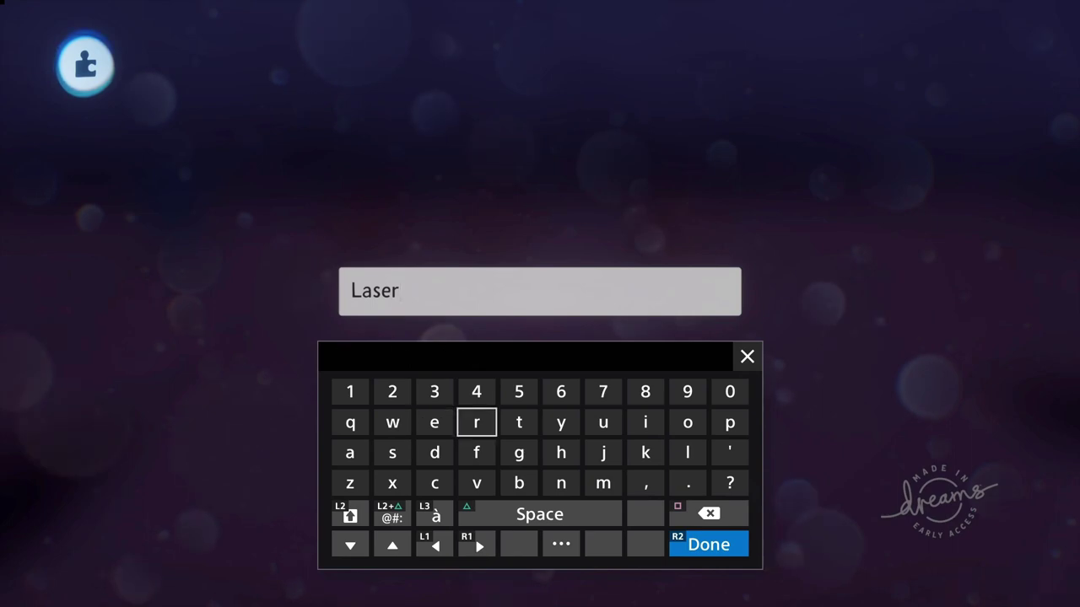
pyautogui.press('Return')
pyautogui.click(706, 38)
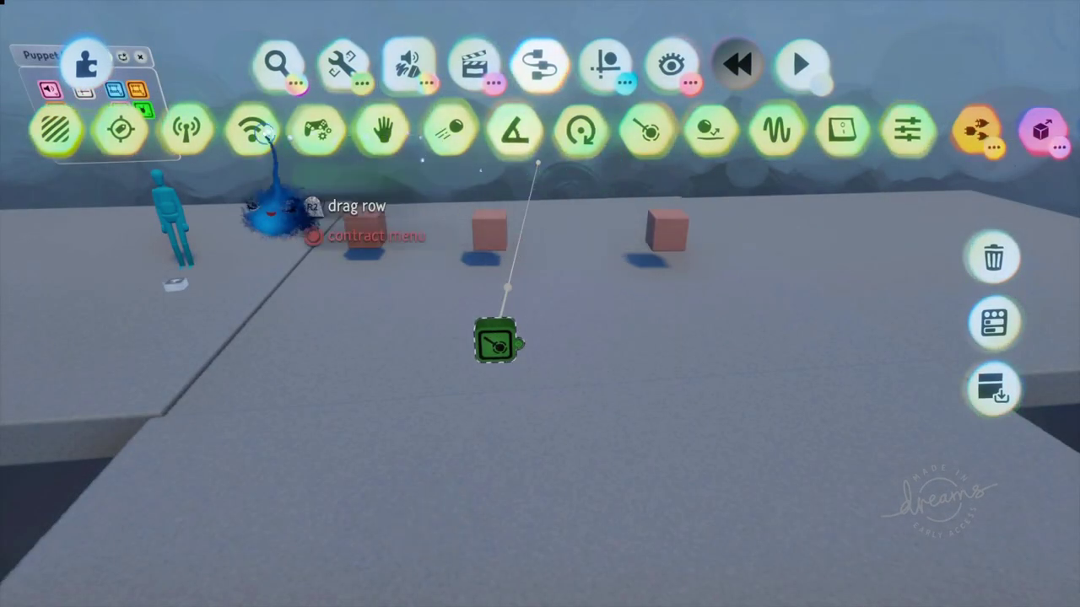
# Step: Stamp a tag in the space between the middle cube and the far-right cube and name it "Laser"
pyautogui.click(120, 129)
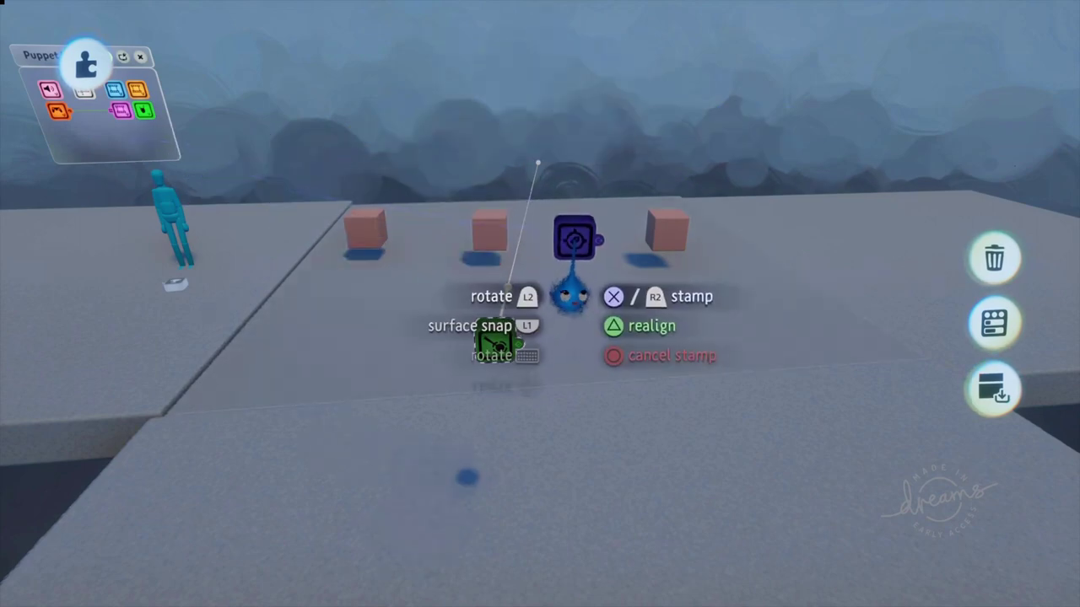
pyautogui.click(590, 254)
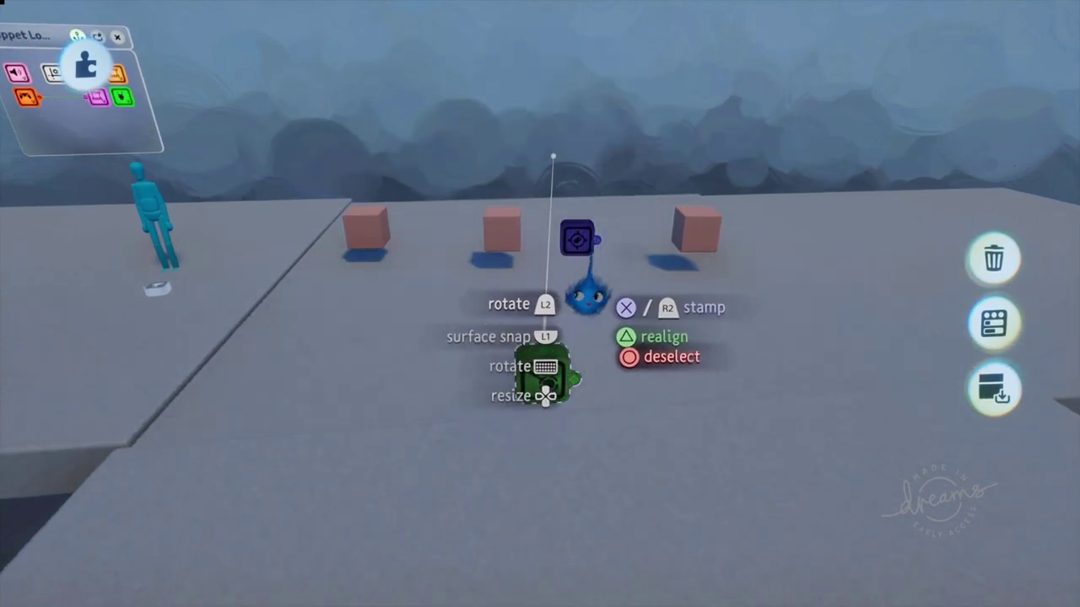
pyautogui.click(574, 239)
pyautogui.click(362, 184)
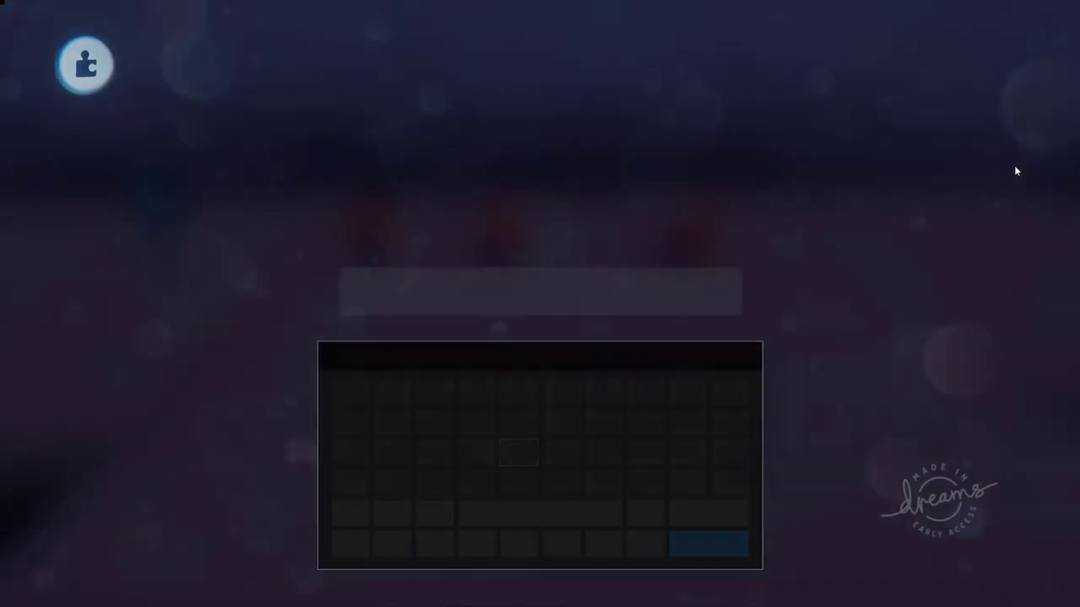
pyautogui.press('Right')
pyautogui.press('Right')
pyautogui.press('Right')
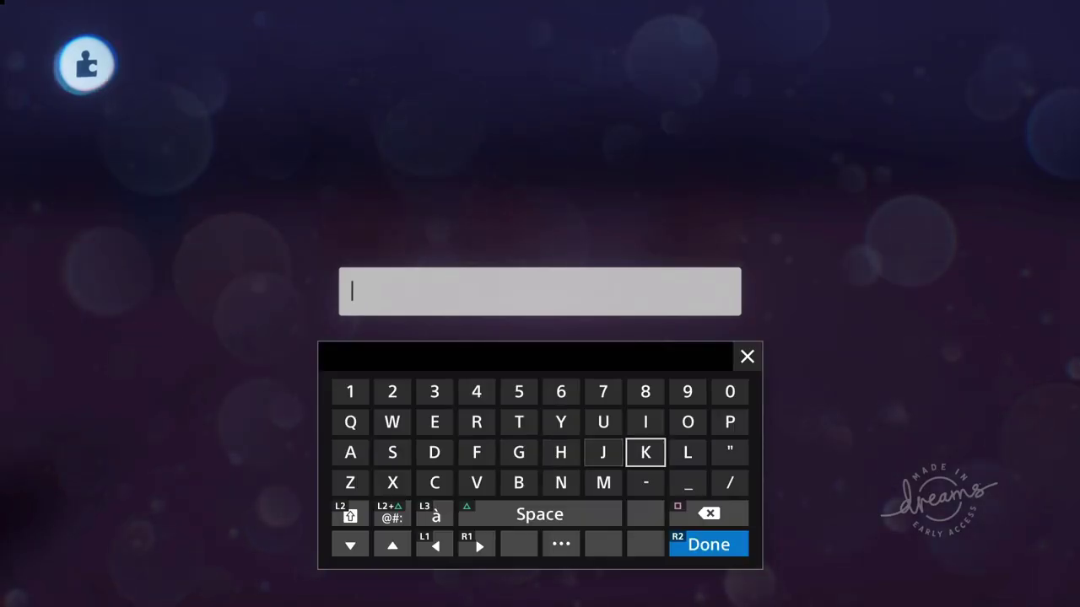
pyautogui.press('Right')
pyautogui.write('L')
pyautogui.press('Up')
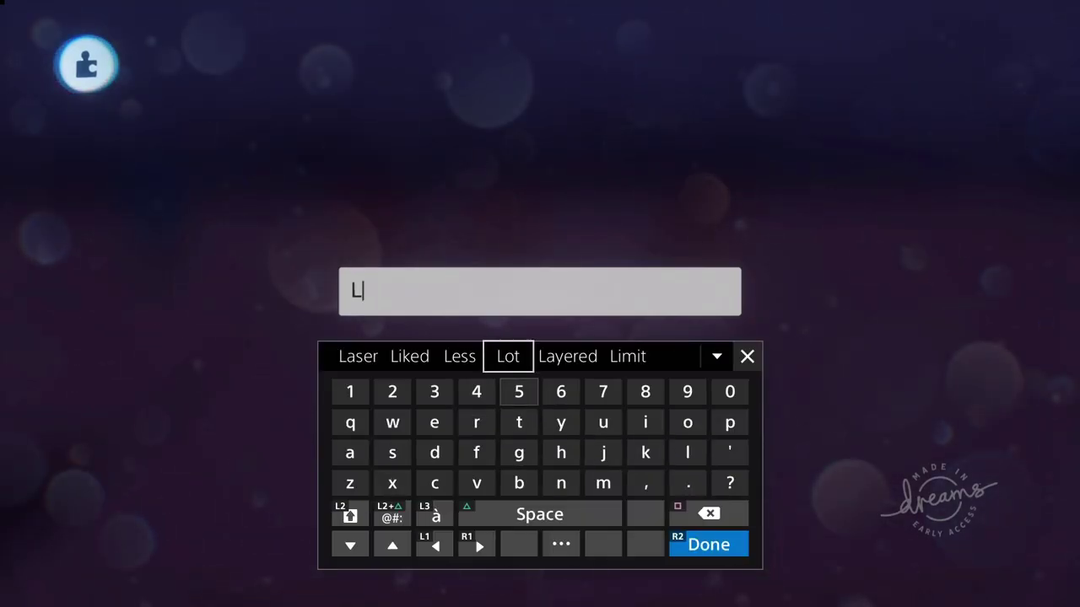
pyautogui.press('Return')
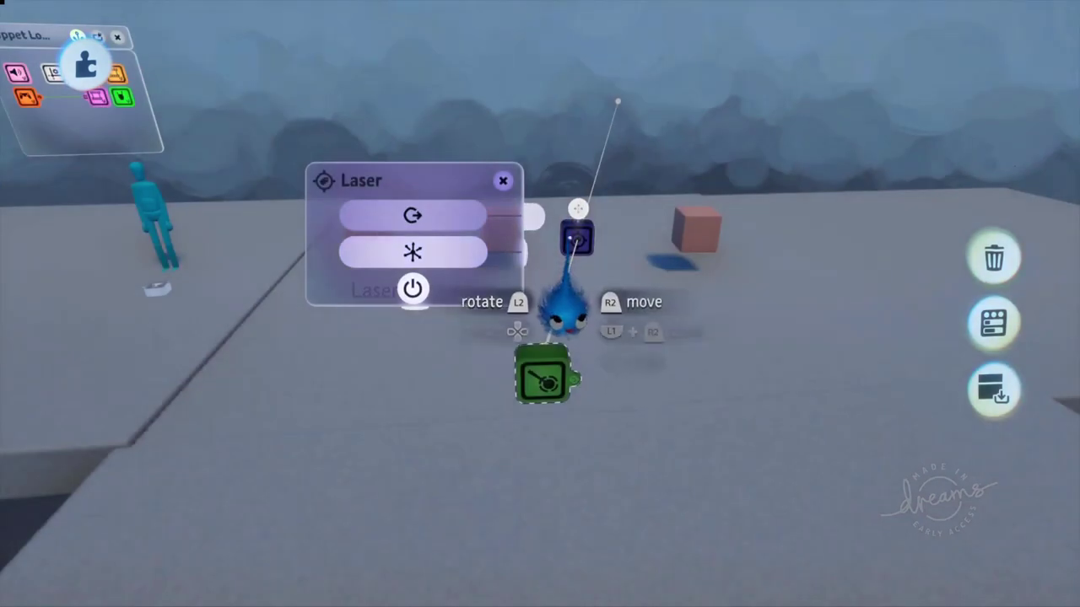
pyautogui.click(503, 182)
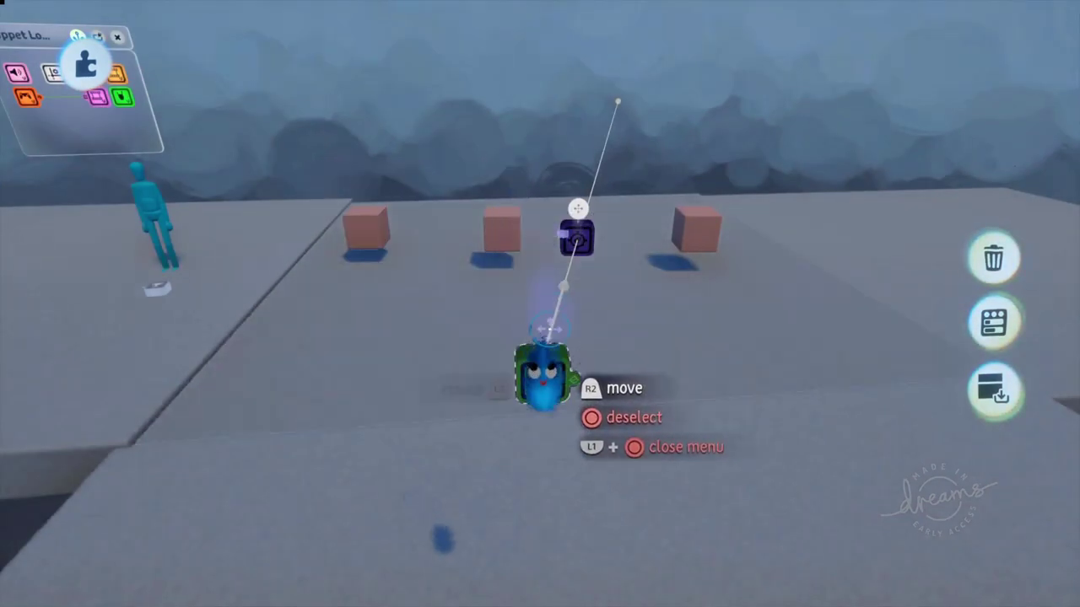
# Step: Sweep the Laser tag from side to side in front of the cubes to test the Laser Scope's tracking
pyautogui.moveTo(580, 238); pyautogui.dragTo(574, 241)
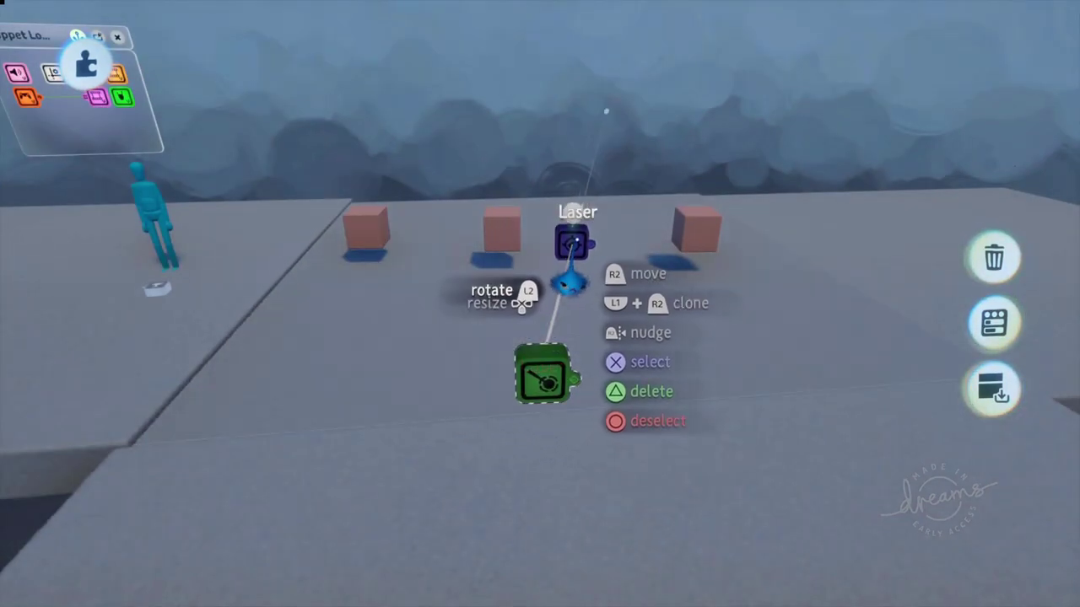
pyautogui.moveTo(509, 249); pyautogui.dragTo(631, 244)
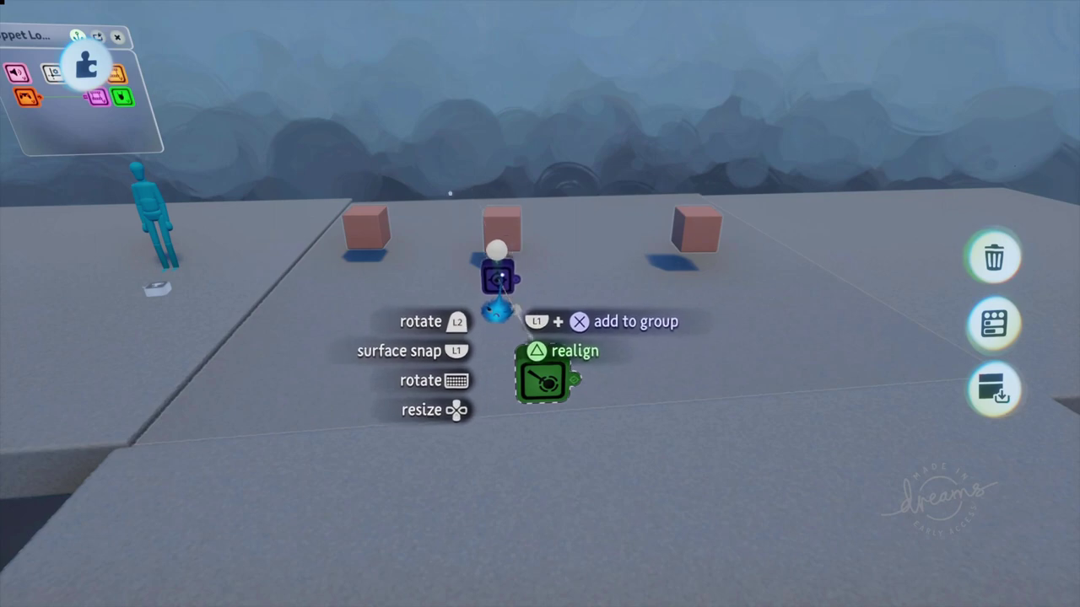
pyautogui.moveTo(412, 285); pyautogui.dragTo(803, 228)
pyautogui.scroll(-5, 785, 354)
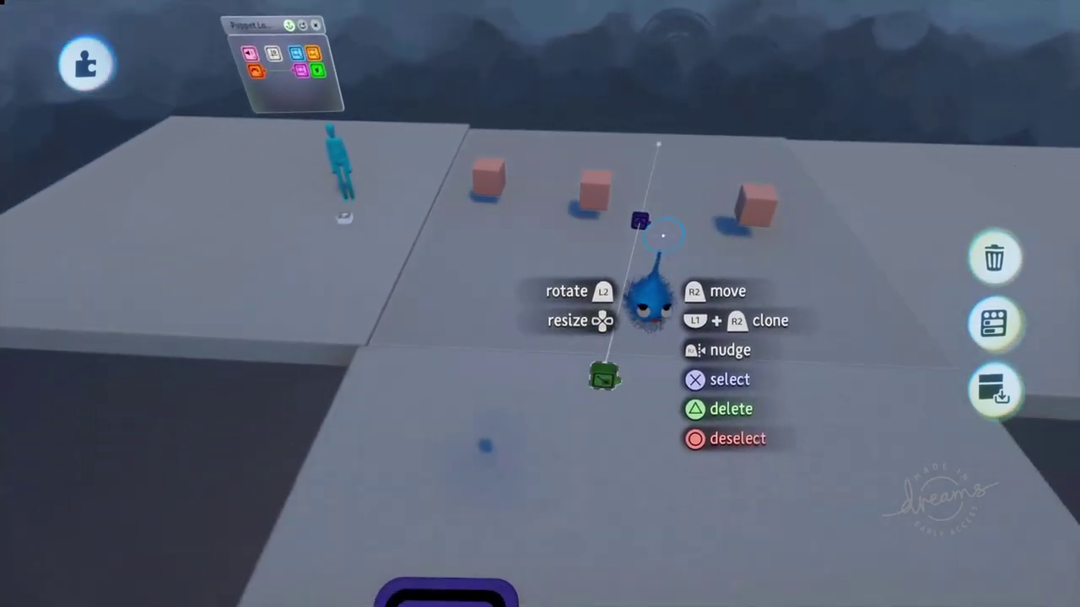
pyautogui.moveTo(639, 223); pyautogui.dragTo(464, 271)
pyautogui.moveTo(567, 219); pyautogui.dragTo(583, 205)
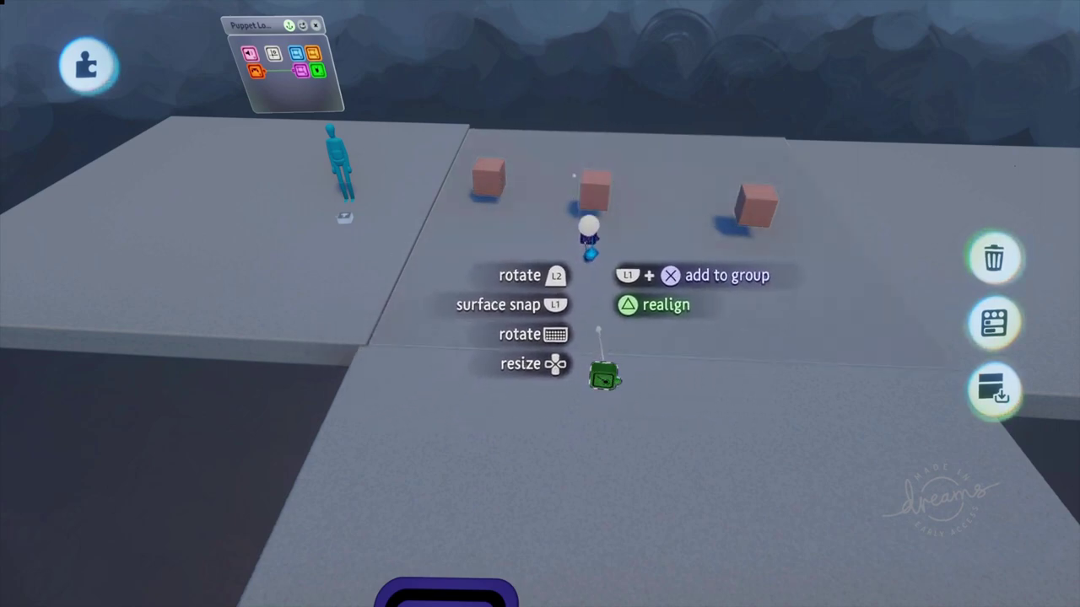
pyautogui.moveTo(574, 243); pyautogui.dragTo(504, 230)
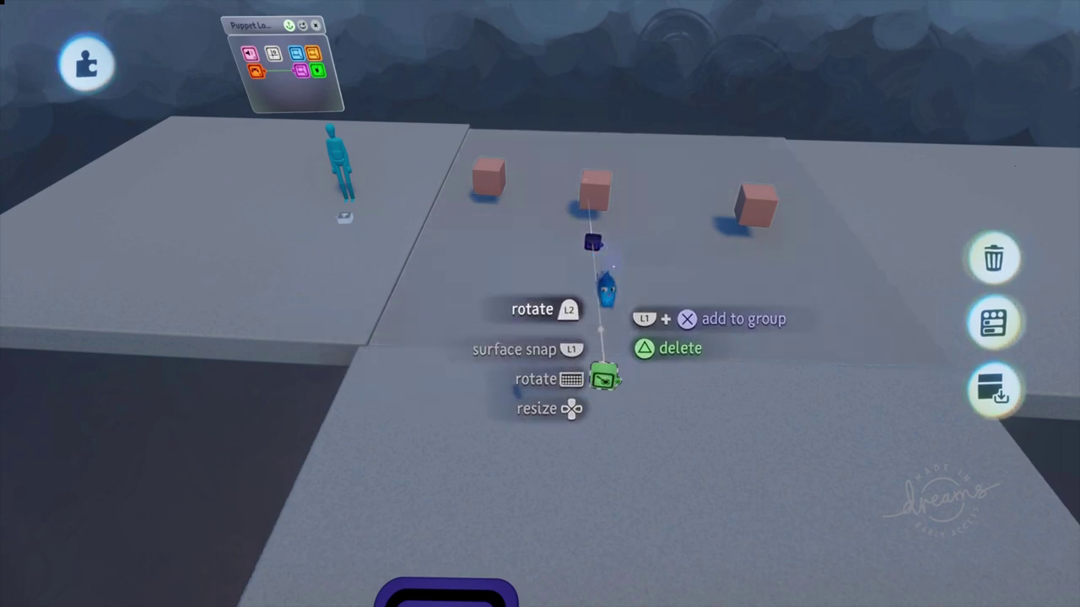
pyautogui.moveTo(613, 267); pyautogui.dragTo(616, 267)
pyautogui.scroll(5, 646, 279)
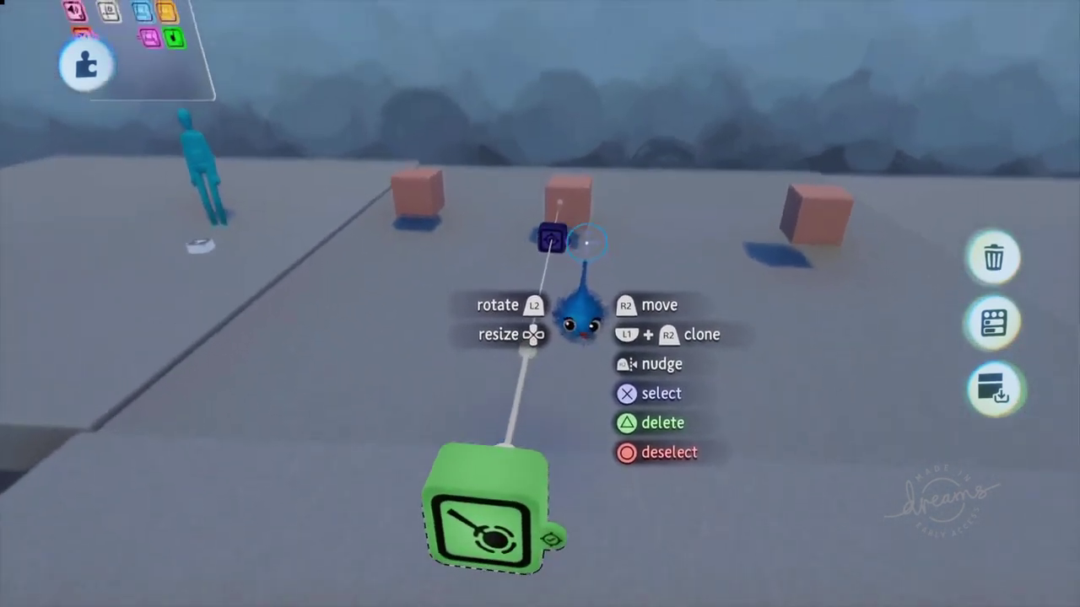
# Step: Move the Laser tag to the gap between the cube nearest the puppet and the middle cube
pyautogui.scroll(-3, 587, 243)
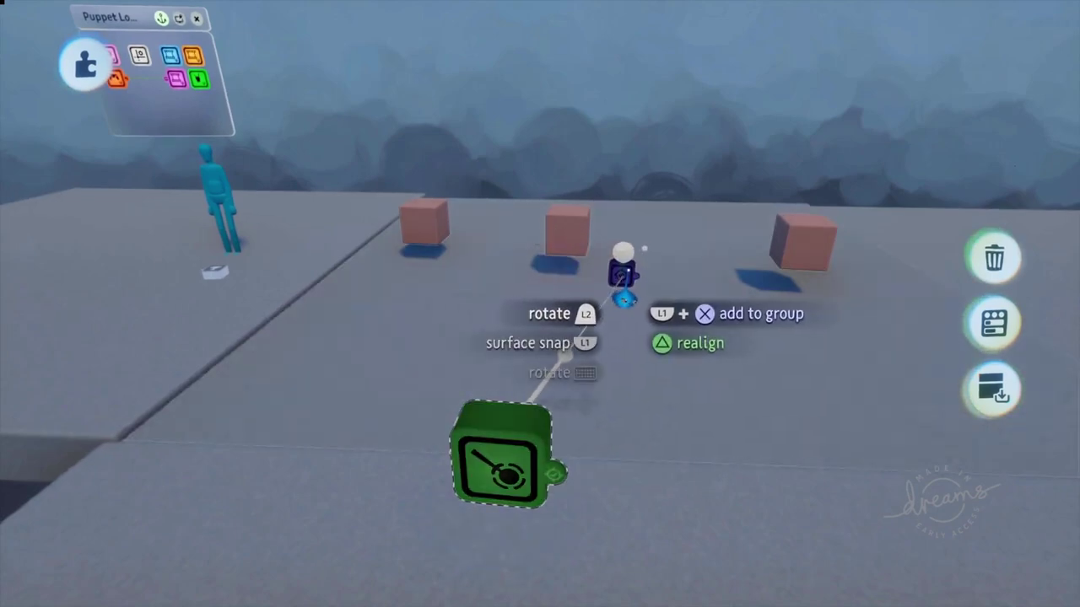
pyautogui.moveTo(625, 275); pyautogui.dragTo(467, 276)
pyautogui.moveTo(590, 270); pyautogui.dragTo(496, 270)
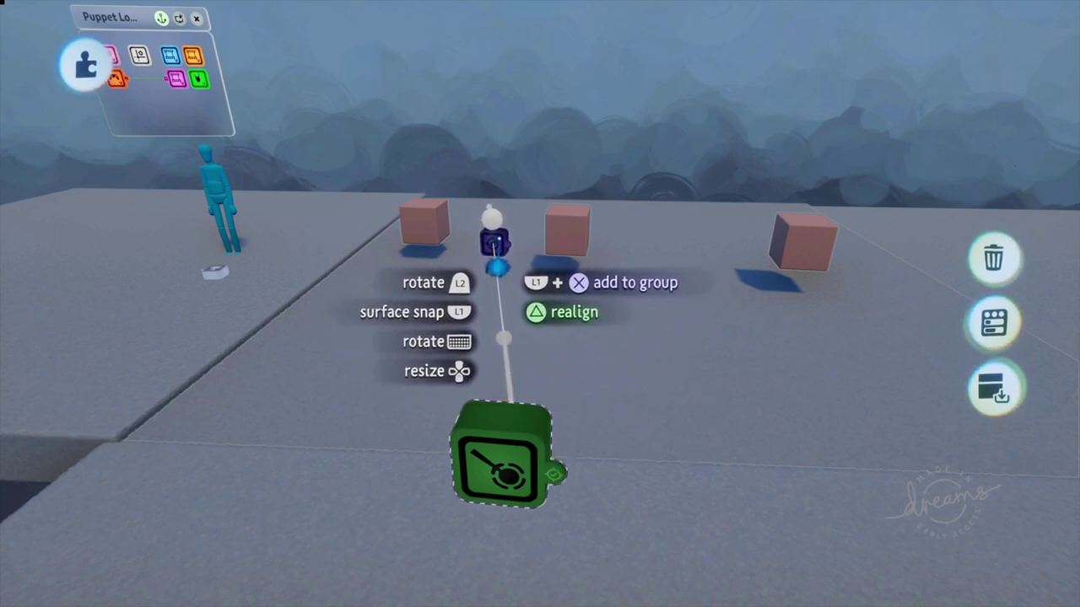
pyautogui.moveTo(495, 243)
pyautogui.mouseDown()
pyautogui.moveTo(821, 254)
pyautogui.moveTo(754, 262)
pyautogui.moveTo(509, 237)
pyautogui.moveTo(313, 245)
pyautogui.moveTo(541, 228)
pyautogui.moveTo(776, 245)
pyautogui.moveTo(562, 188)
pyautogui.moveTo(526, 192)
pyautogui.moveTo(523, 150)
pyautogui.moveTo(530, 219)
pyautogui.moveTo(461, 212)
pyautogui.moveTo(349, 228)
pyautogui.moveTo(627, 222)
pyautogui.moveTo(776, 250)
pyautogui.moveTo(553, 253)
pyautogui.moveTo(433, 232)
pyautogui.moveTo(479, 251)
pyautogui.mouseUp()
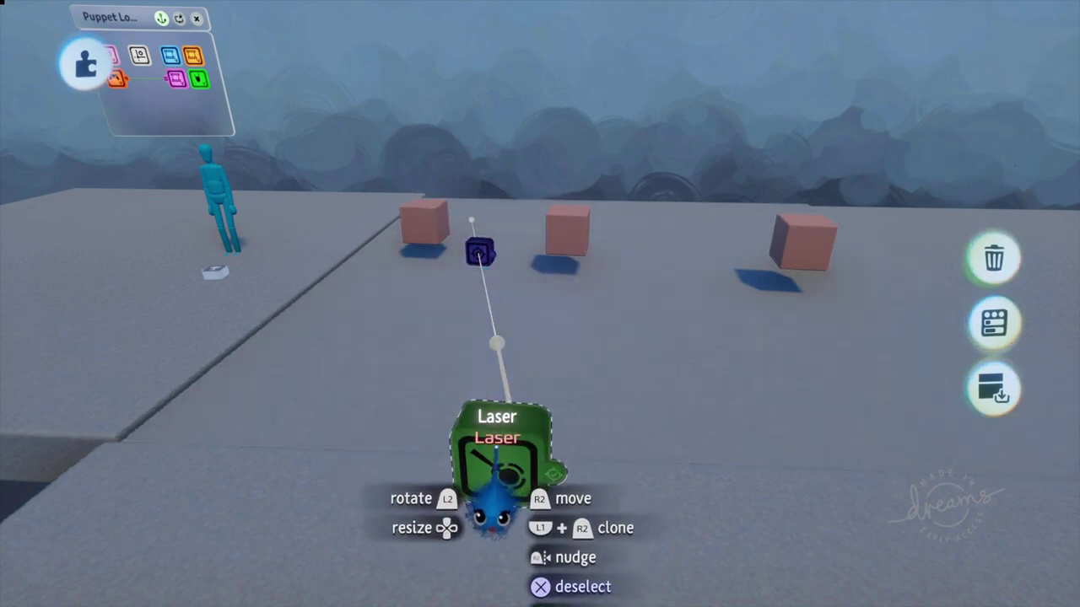
# Step: Open the Laser Scope's outputs page and reposition its settings panel so the cubes nearest the puppet stay in view
pyautogui.click(503, 444)
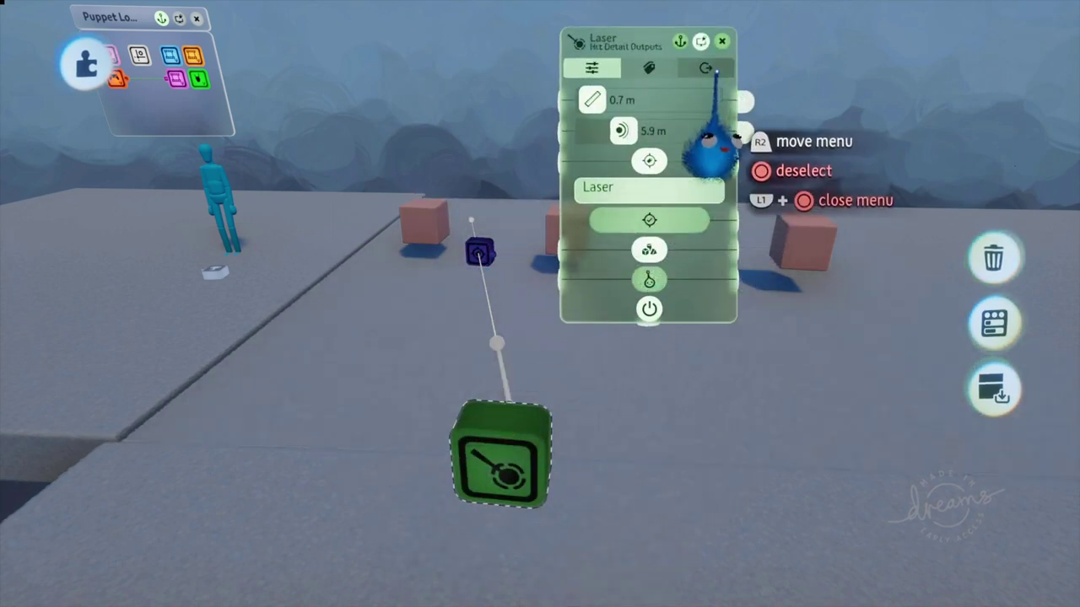
pyautogui.click(711, 71)
pyautogui.moveTo(621, 57); pyautogui.dragTo(710, 281)
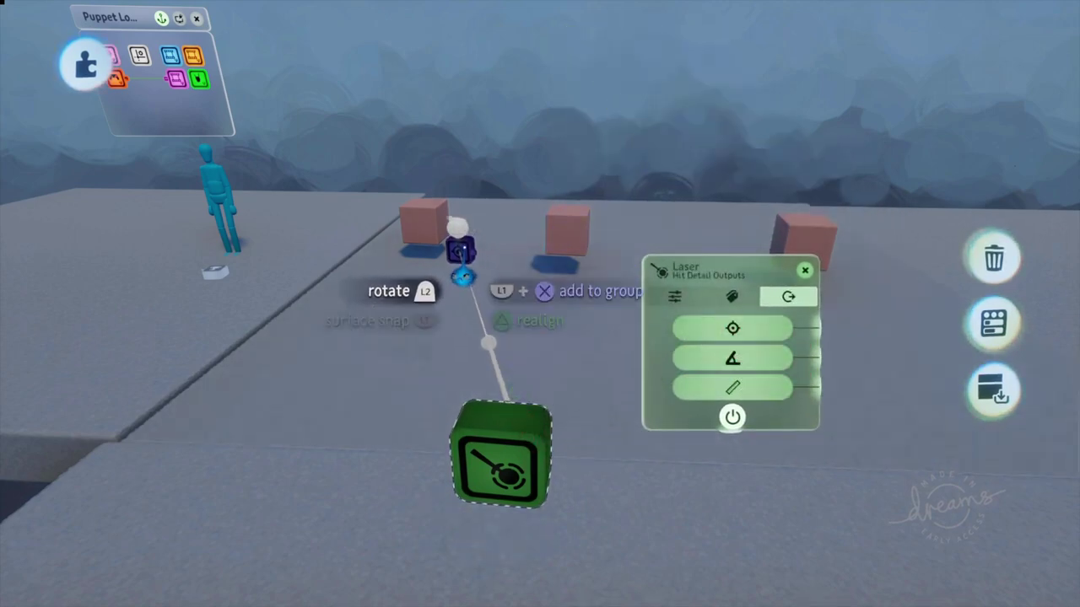
# Step: Sweep the Laser tag across the three cubes and the gaps between them to test the Laser Scope's hit outputs
pyautogui.moveTo(463, 251); pyautogui.dragTo(442, 250)
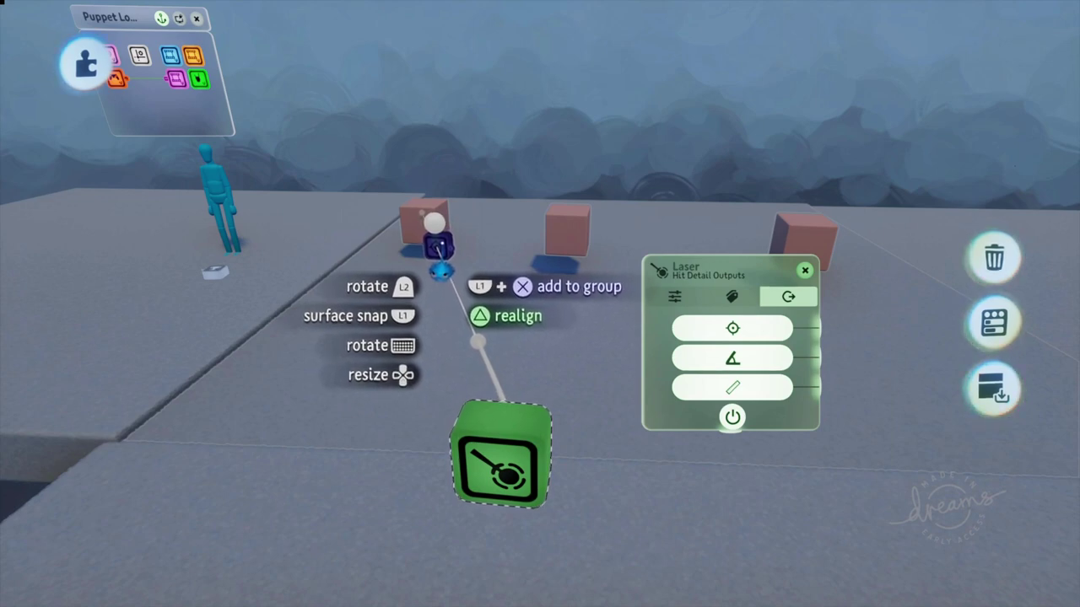
pyautogui.moveTo(439, 252); pyautogui.dragTo(470, 249)
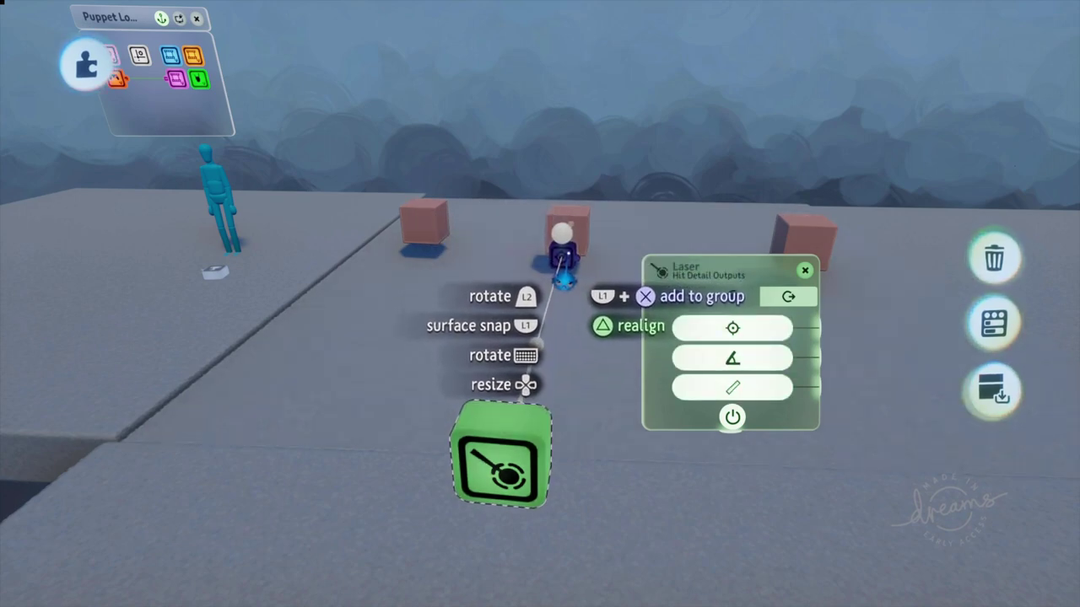
pyautogui.moveTo(612, 277); pyautogui.dragTo(740, 289)
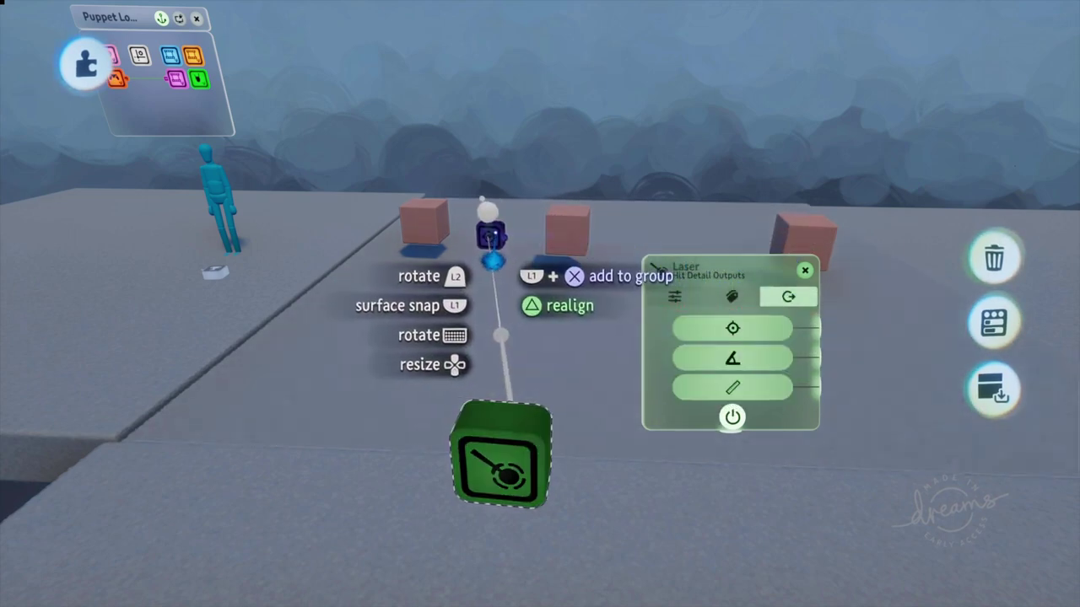
# Step: Clone the three cubes as a second row behind the originals and aim the Laser tag through the front gap at the back row
pyautogui.moveTo(566, 235)
pyautogui.mouseDown()
pyautogui.moveTo(598, 195)
pyautogui.moveTo(586, 209)
pyautogui.mouseUp()
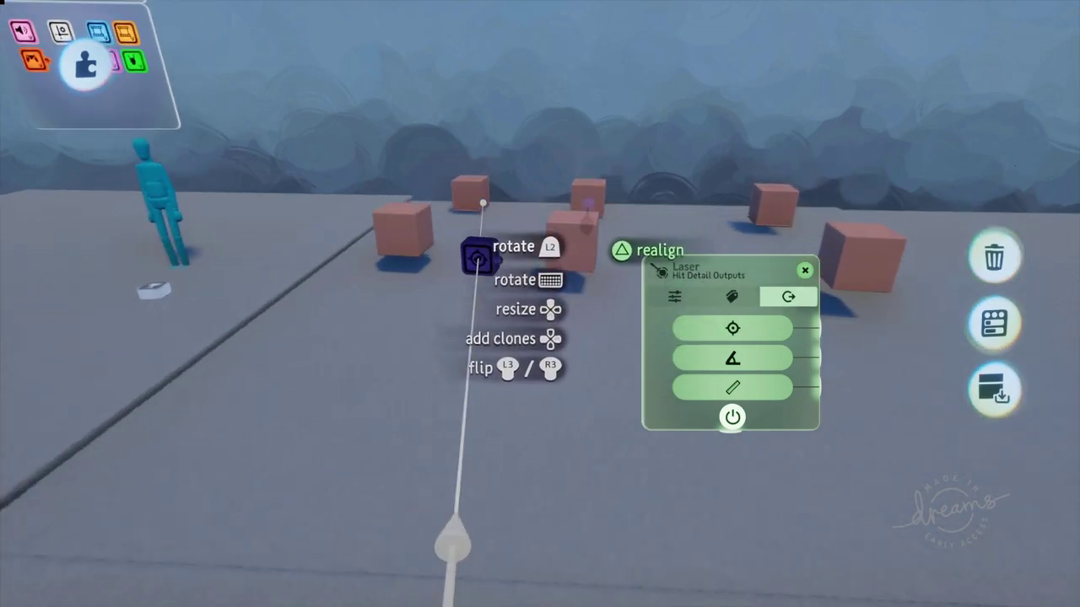
pyautogui.moveTo(483, 258); pyautogui.dragTo(463, 249)
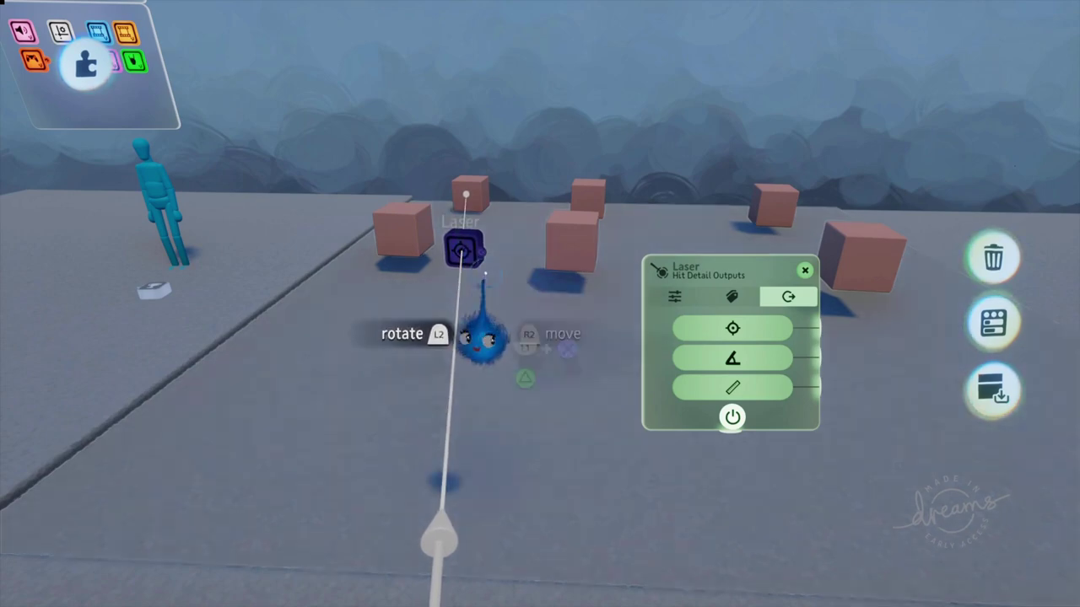
pyautogui.moveTo(481, 284)
pyautogui.mouseDown(button='middle')
pyautogui.moveTo(512, 292)
pyautogui.moveTo(542, 200)
pyautogui.moveTo(523, 239)
pyautogui.moveTo(544, 236)
pyautogui.moveTo(547, 218)
pyautogui.mouseUp(button='middle')
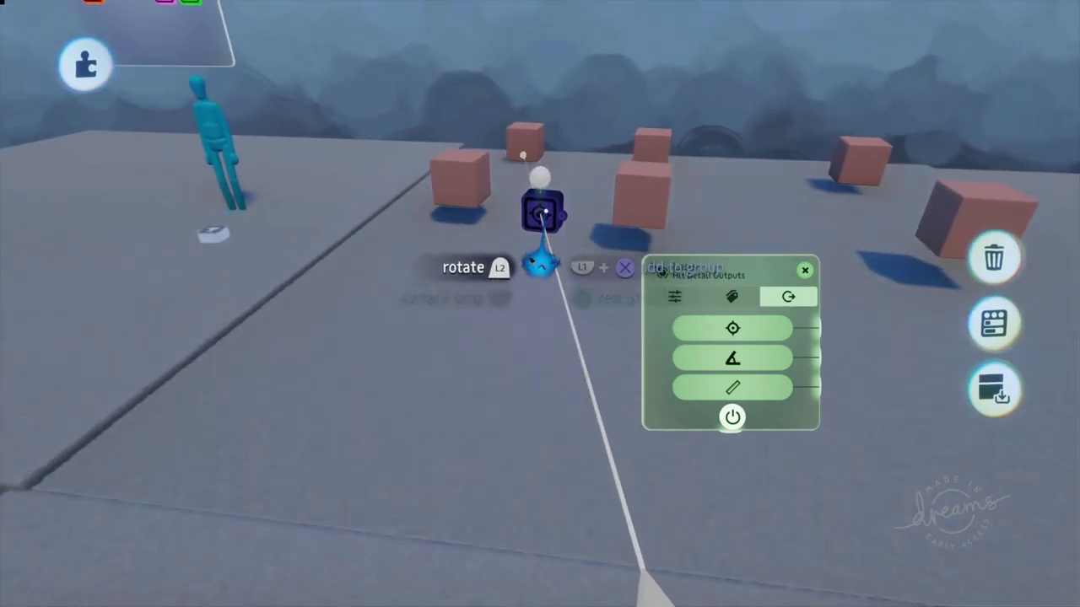
pyautogui.moveTo(546, 205); pyautogui.dragTo(547, 210)
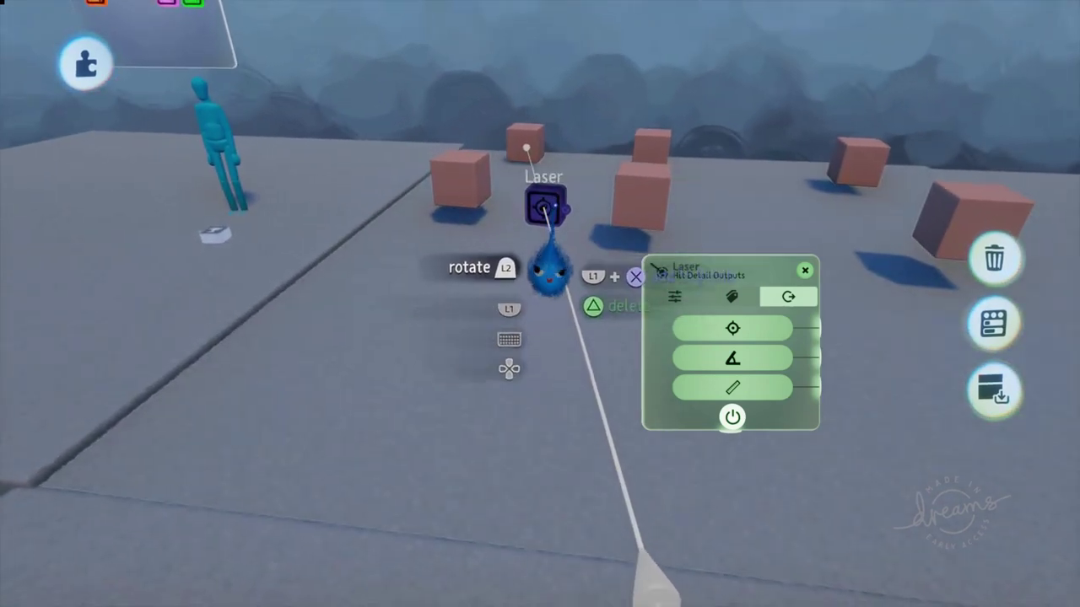
# Step: Sweep the Laser tag between the front cubes and the gap beside them to compare laser hits on the front and back rows
pyautogui.moveTo(548, 210)
pyautogui.mouseDown(button='middle')
pyautogui.moveTo(571, 255)
pyautogui.moveTo(571, 309)
pyautogui.moveTo(558, 302)
pyautogui.moveTo(581, 326)
pyautogui.mouseUp(button='middle')
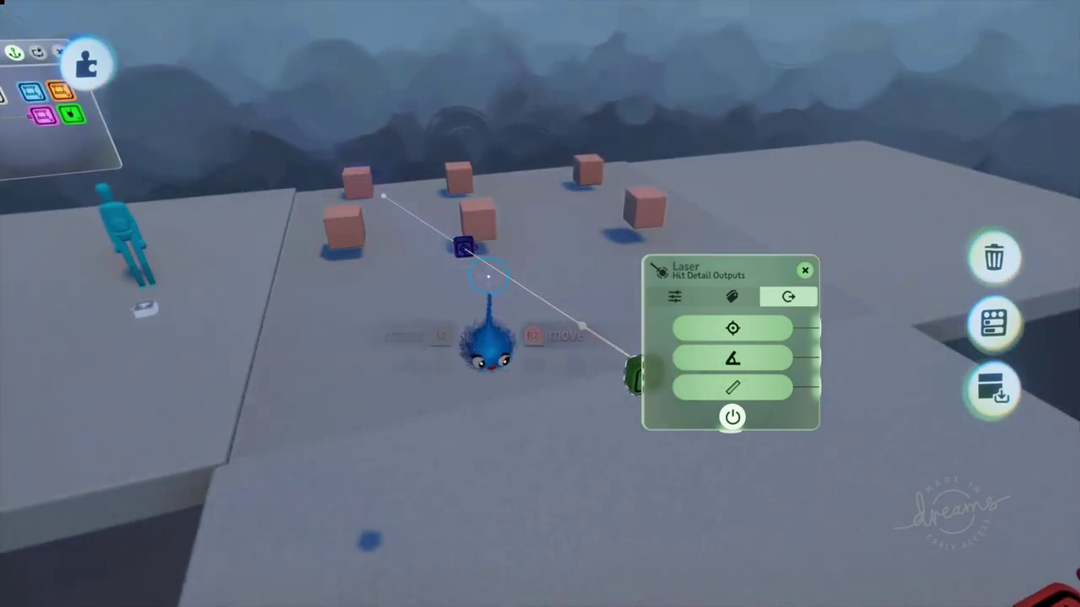
pyautogui.moveTo(489, 278); pyautogui.dragTo(516, 272, button='middle')
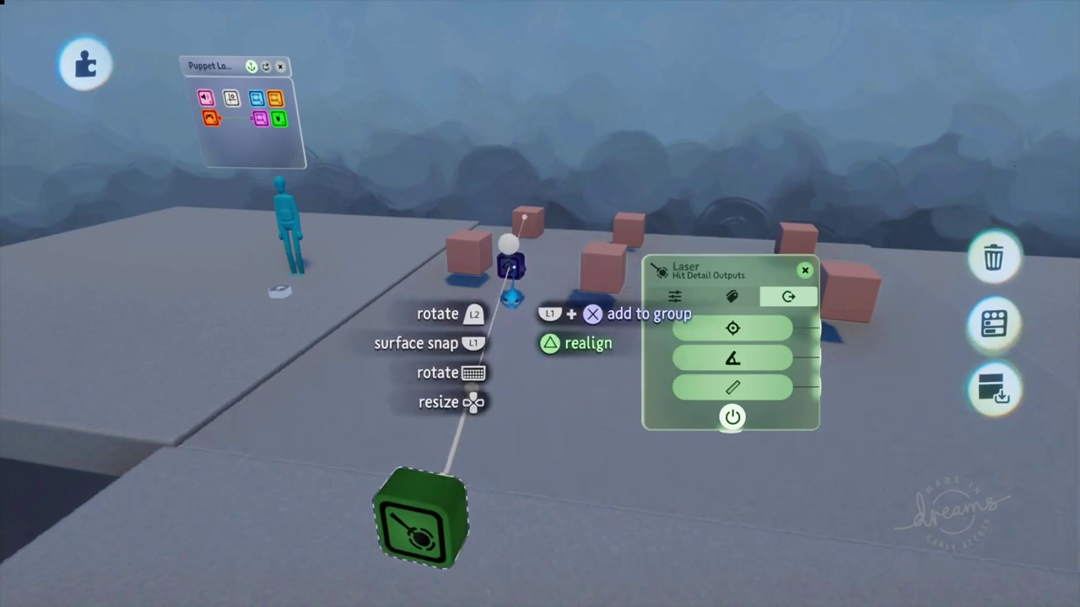
pyautogui.moveTo(604, 310); pyautogui.dragTo(529, 308)
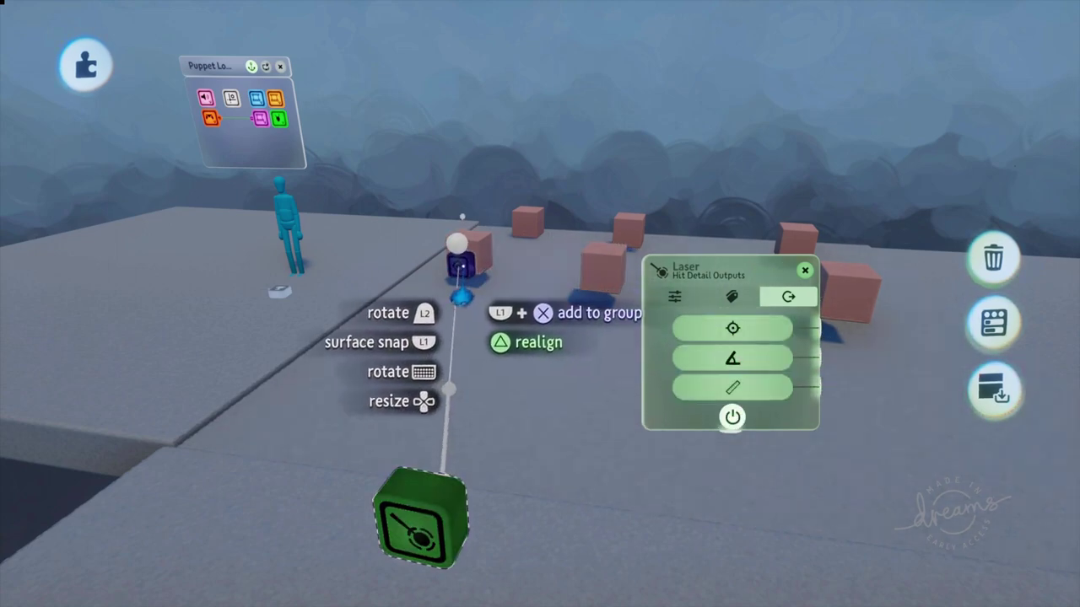
pyautogui.moveTo(450, 302); pyautogui.dragTo(590, 272)
pyautogui.moveTo(487, 287)
pyautogui.mouseDown()
pyautogui.moveTo(400, 289)
pyautogui.moveTo(443, 304)
pyautogui.moveTo(579, 294)
pyautogui.moveTo(548, 205)
pyautogui.moveTo(540, 361)
pyautogui.moveTo(539, 193)
pyautogui.moveTo(338, 183)
pyautogui.moveTo(494, 116)
pyautogui.moveTo(631, 142)
pyautogui.moveTo(776, 321)
pyautogui.moveTo(730, 265)
pyautogui.moveTo(518, 222)
pyautogui.moveTo(486, 285)
pyautogui.mouseUp()
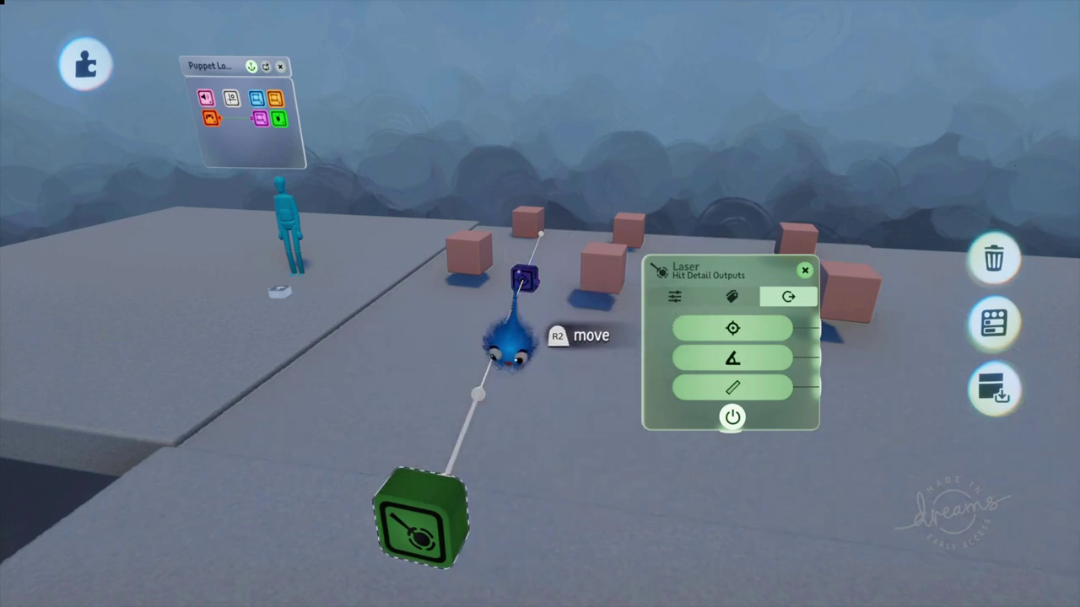
pyautogui.moveTo(520, 312); pyautogui.dragTo(524, 271)
pyautogui.click(442, 484)
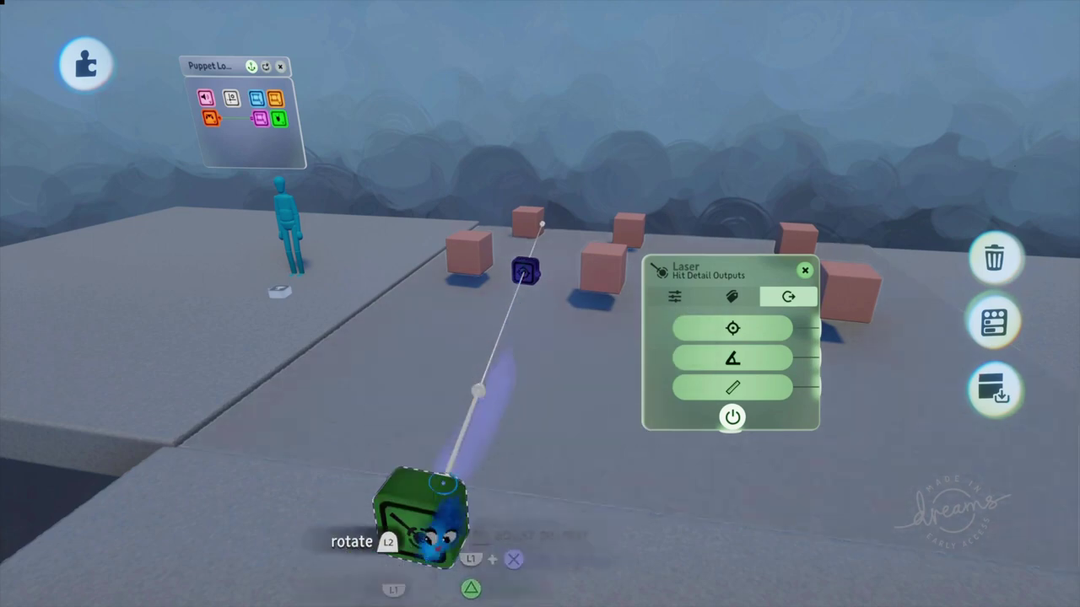